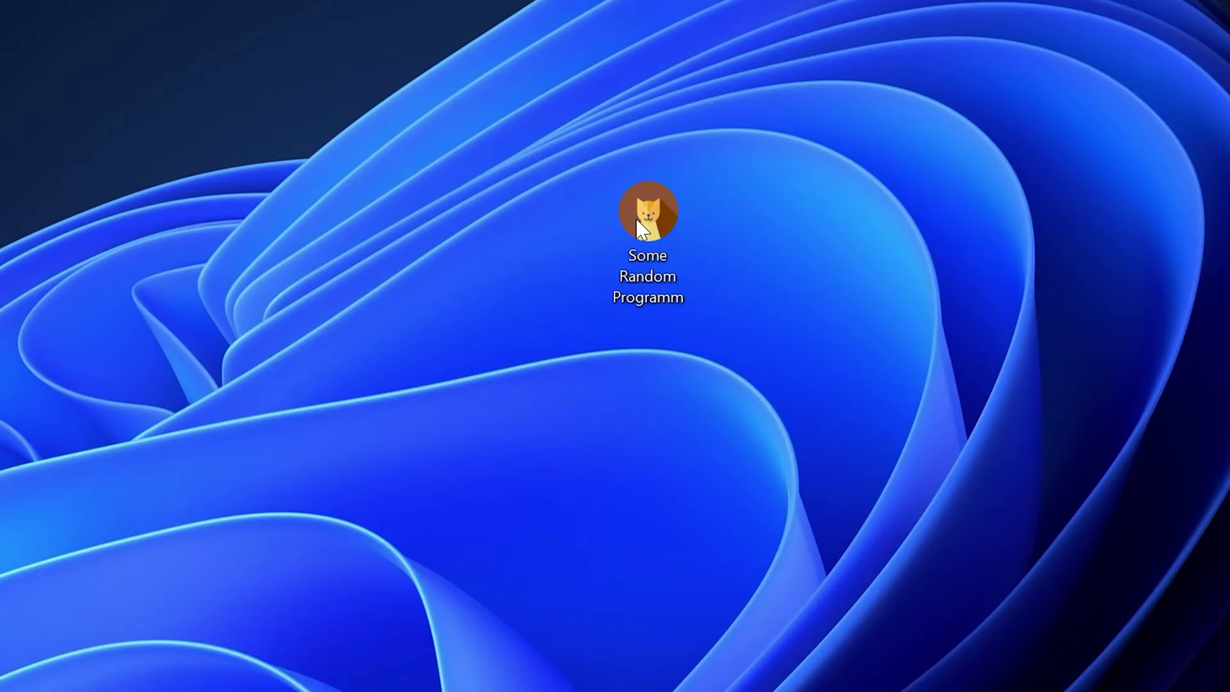
Launch Some Random Programm from the desktop to reproduce its missing-DLL System Error.
double_click(662, 209)
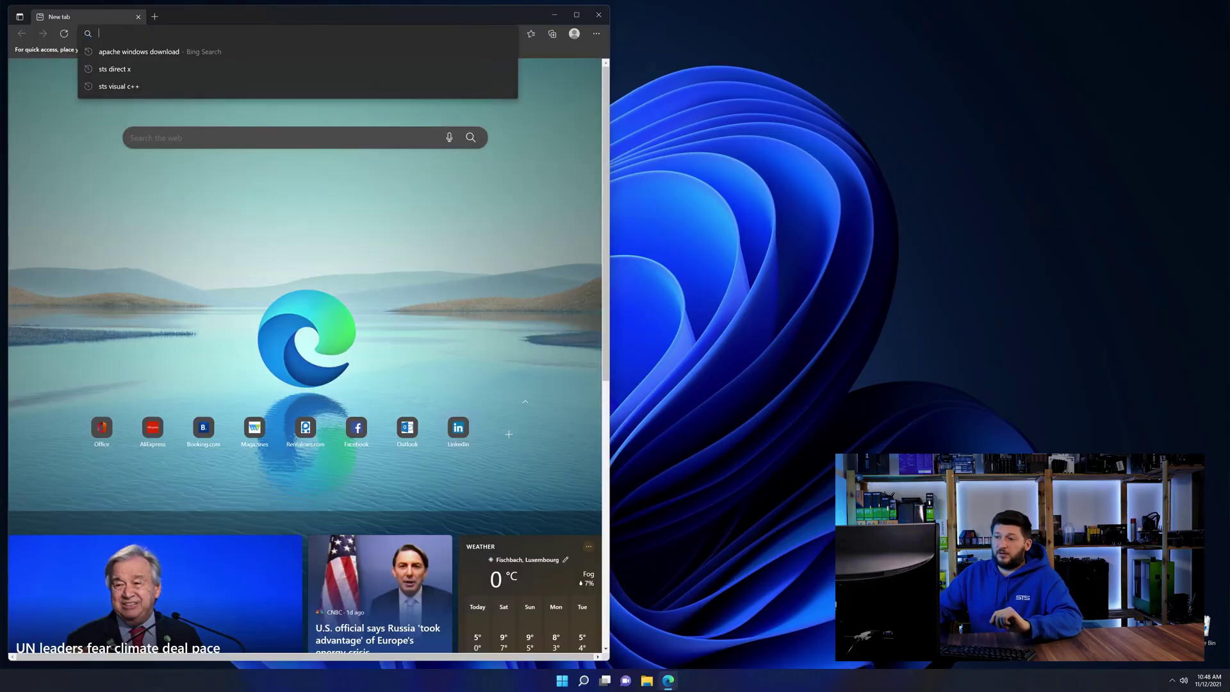
Load the api-ms-win-core-com-l1-1-0.dll page on STS-Tutorial and start the zip downloads, dismissing the ad.
key(Return)
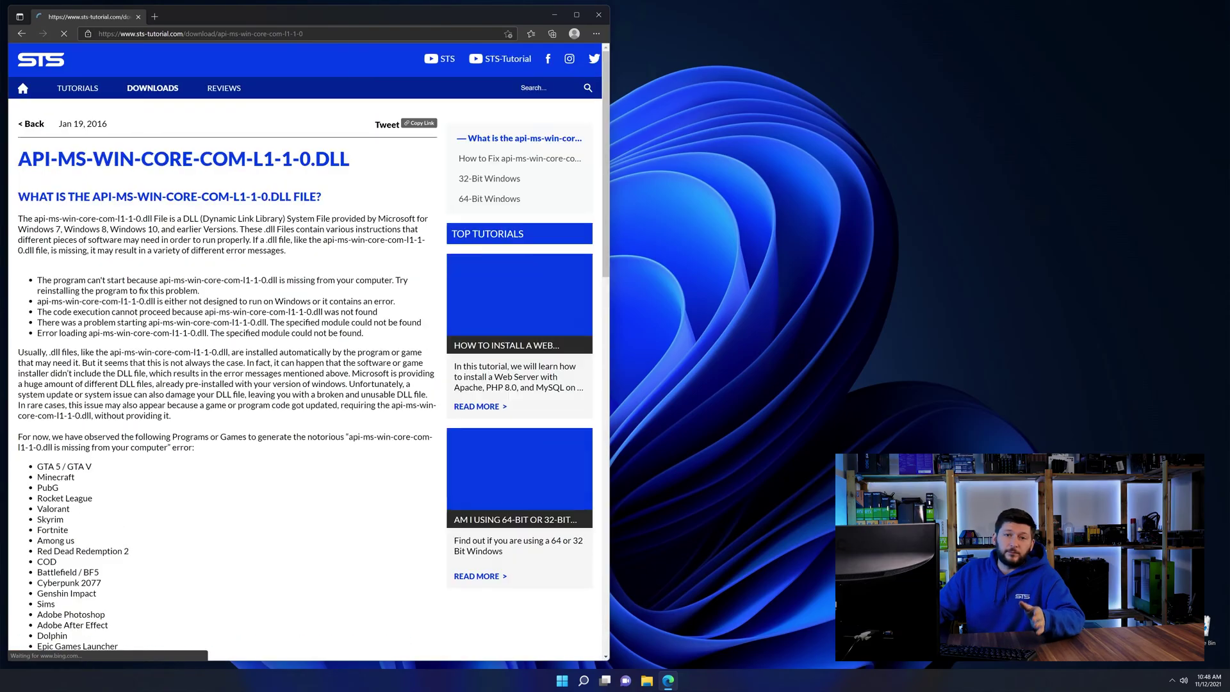
scroll(264, 273, down, 20)
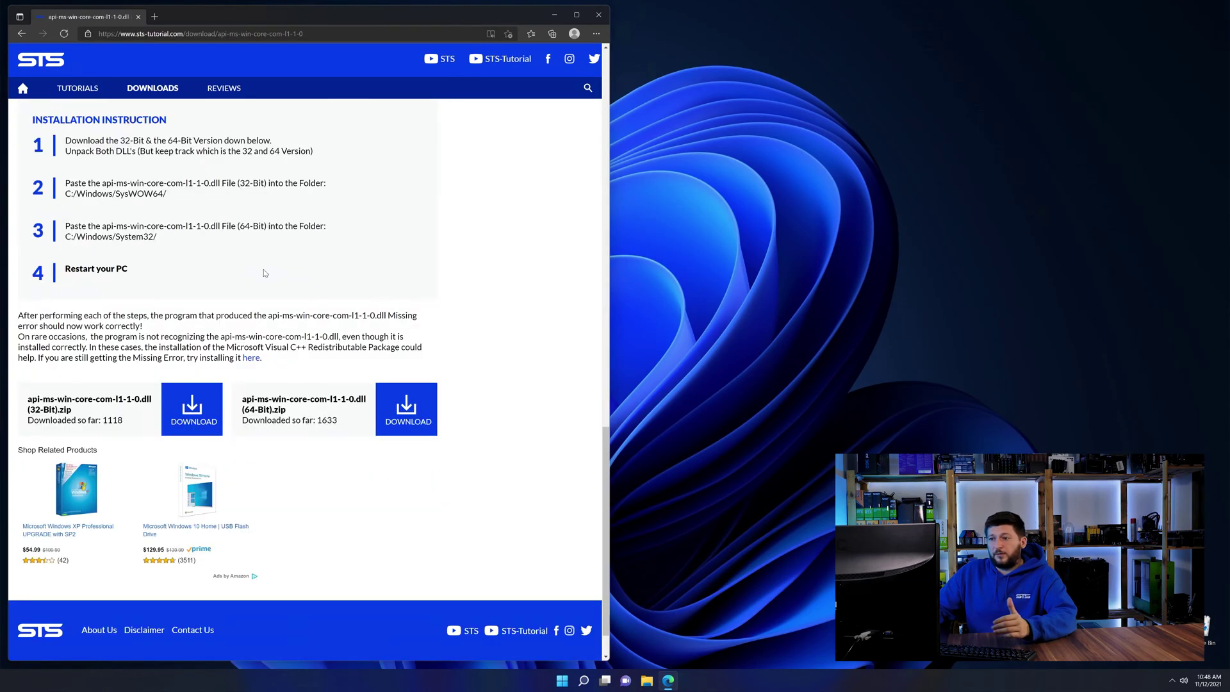
click(189, 352)
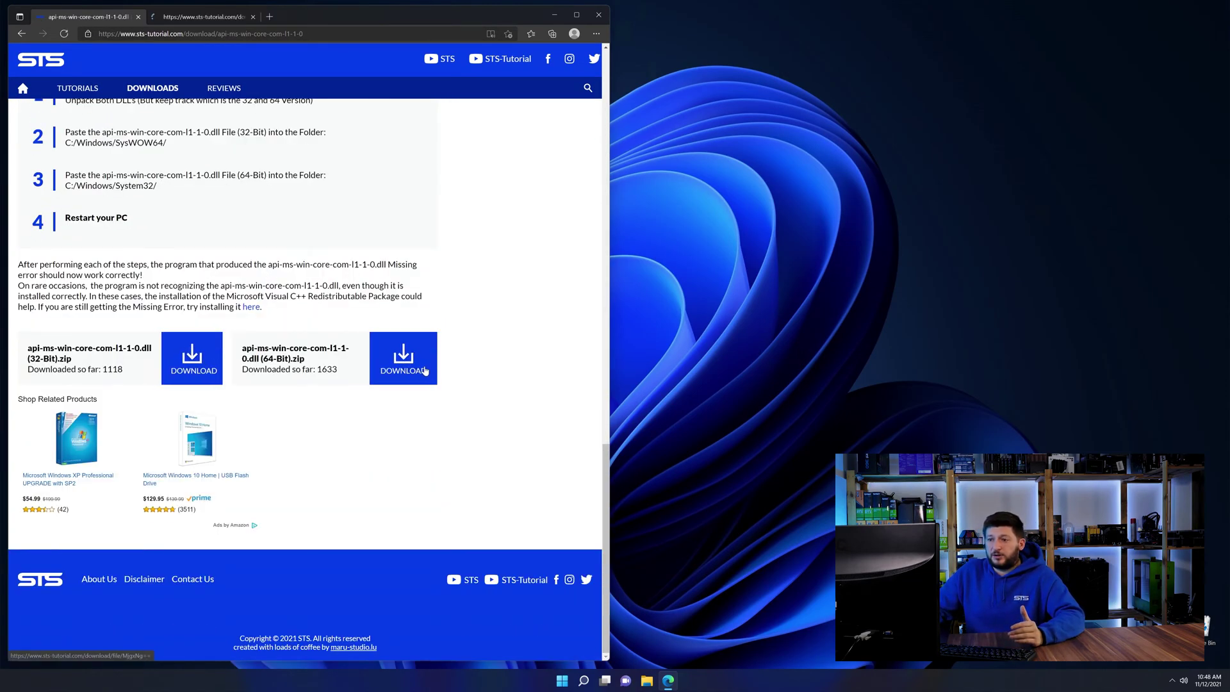
click(406, 357)
click(259, 439)
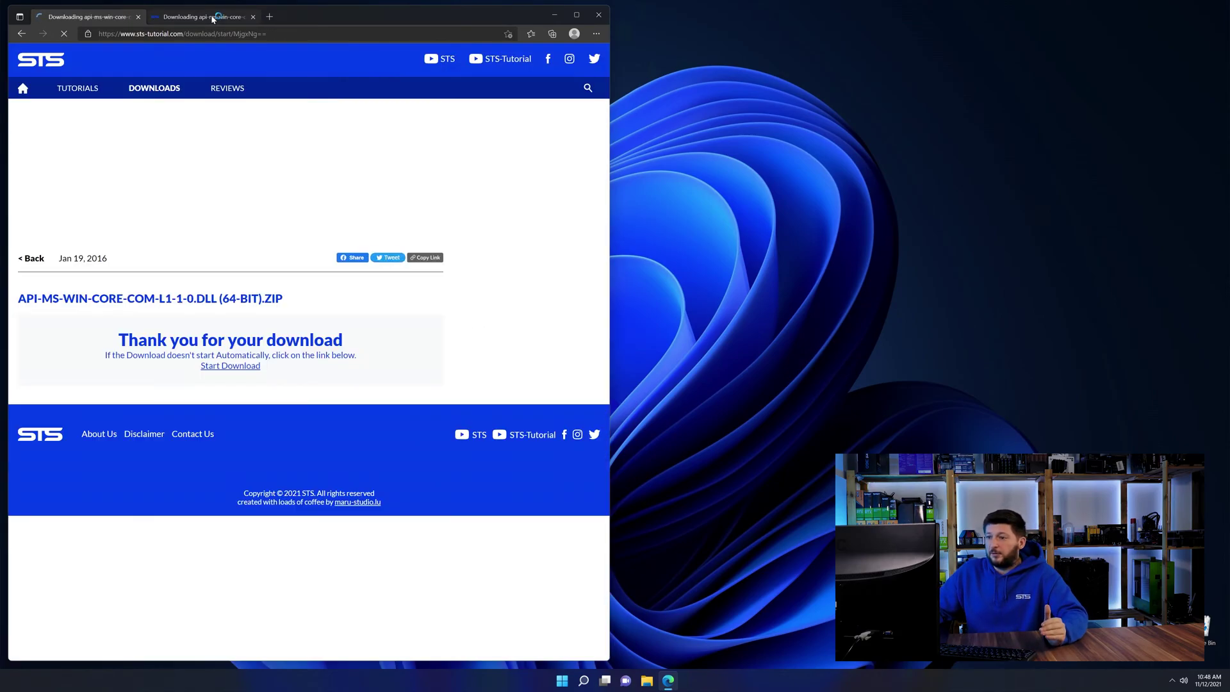
click(202, 17)
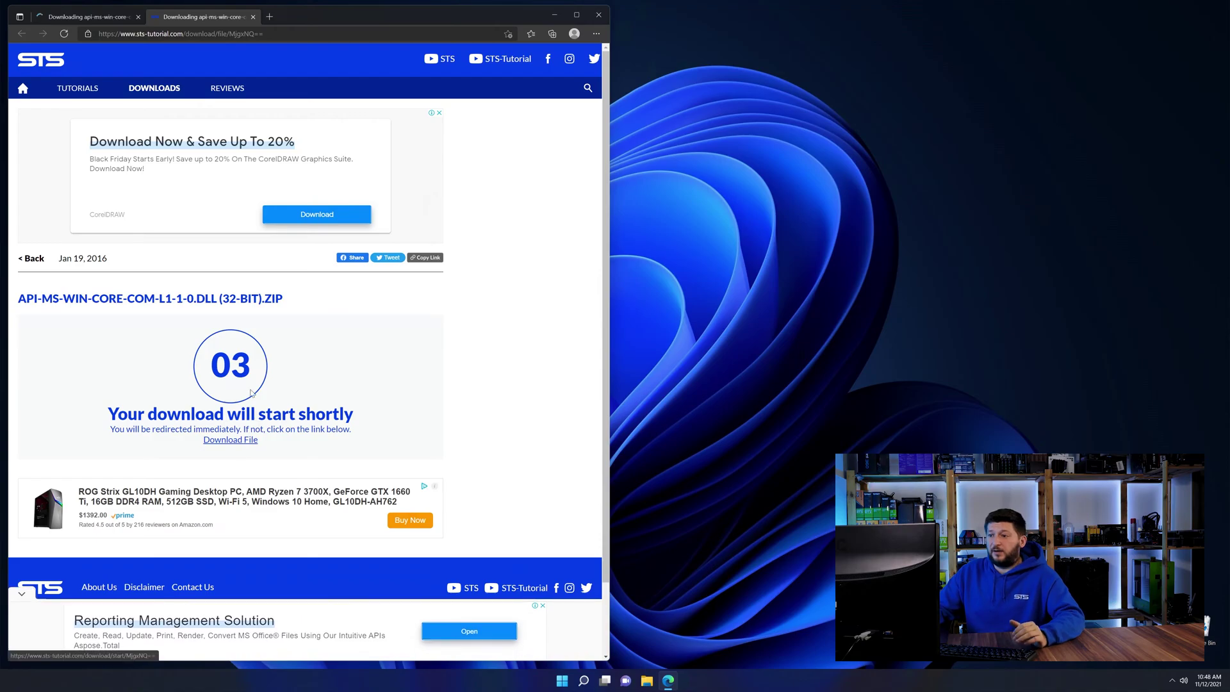
Open the 32-bit DLL zip, place its window top-left and open its inner folder.
click(475, 76)
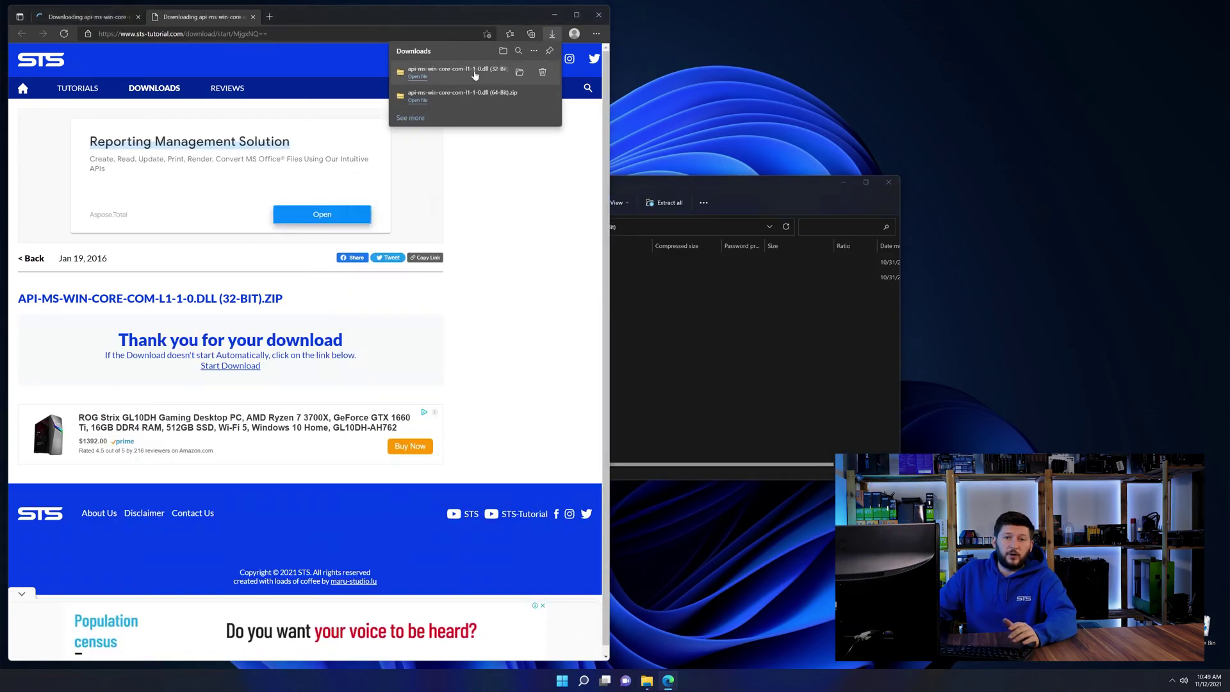
click(598, 14)
drag(536, 195, 166, 11)
double_click(156, 109)
Place the 64-bit zip window top-right, open its folder, and add a third Explorer window in the middle.
drag(705, 182, 934, 109)
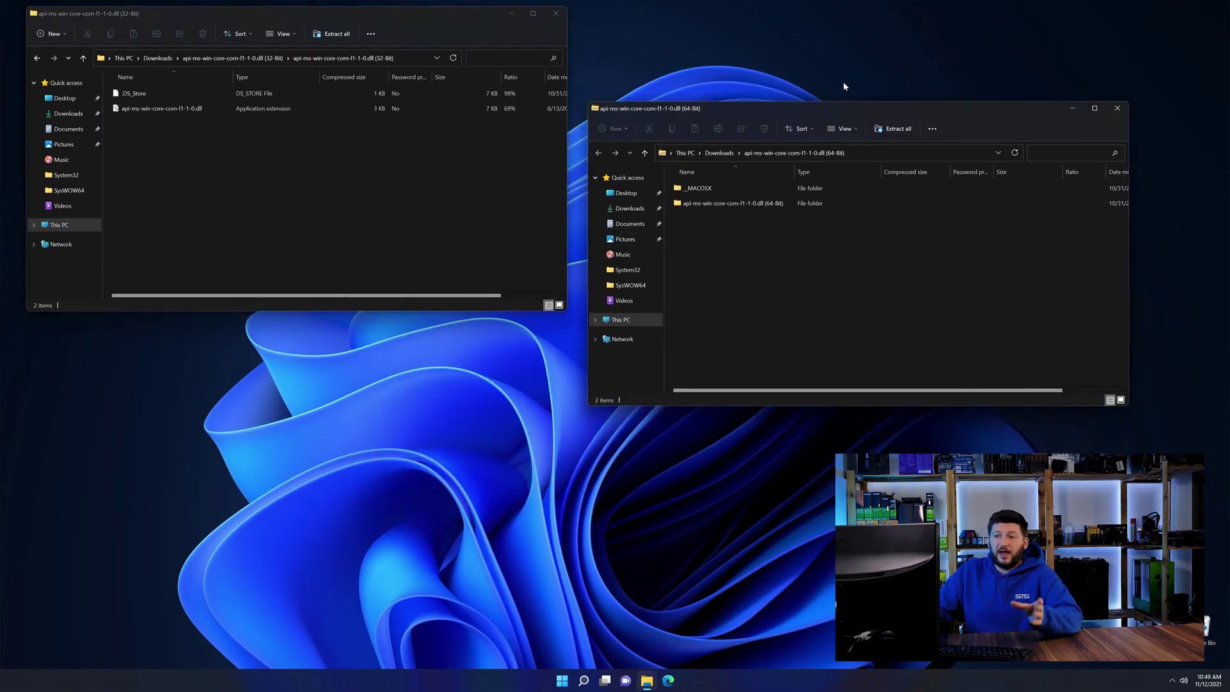
drag(806, 112, 901, 17)
double_click(820, 109)
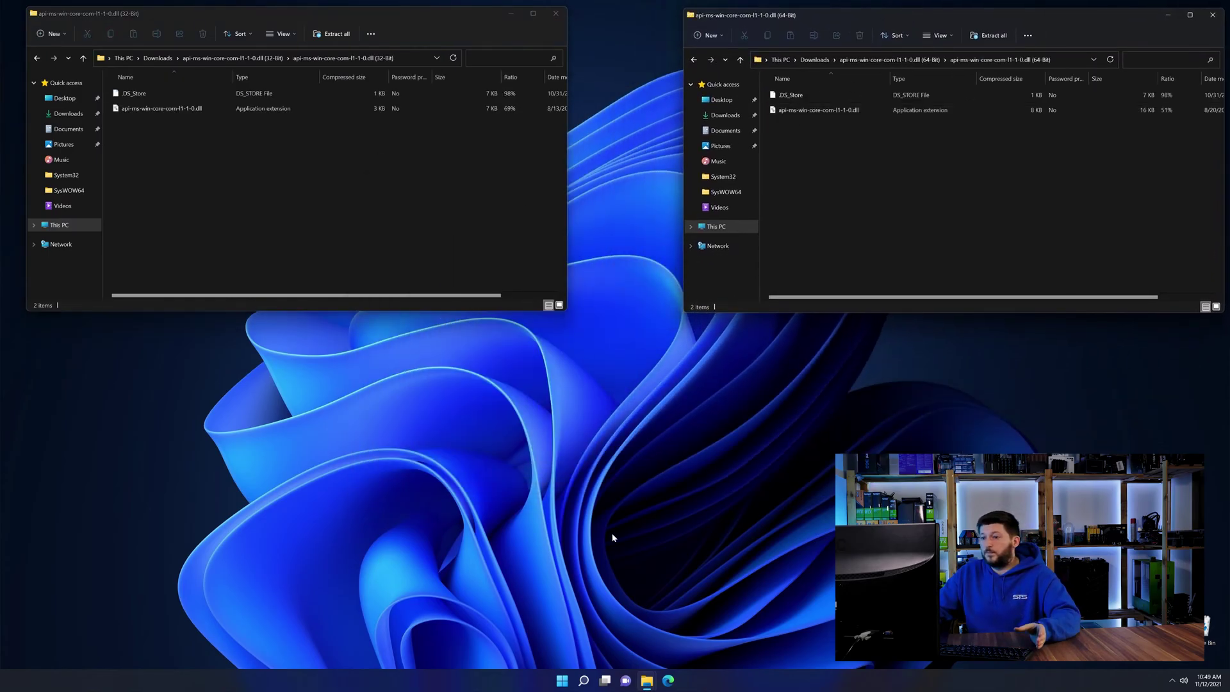
click(647, 679)
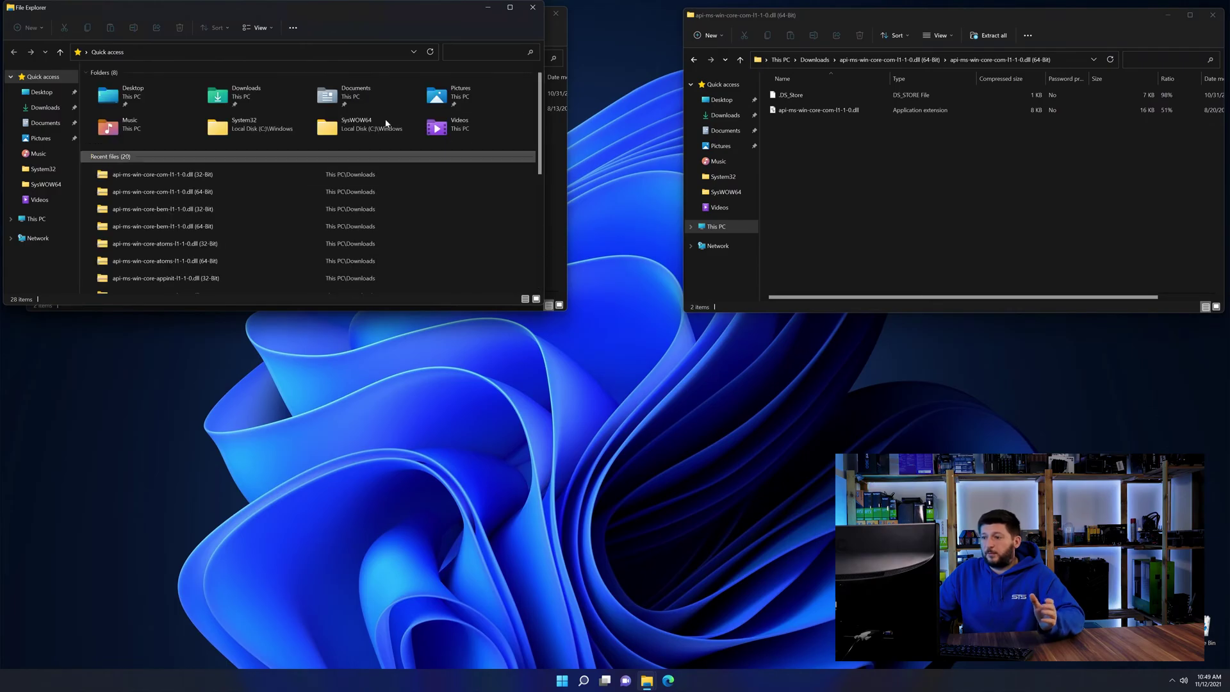
drag(257, 8, 620, 205)
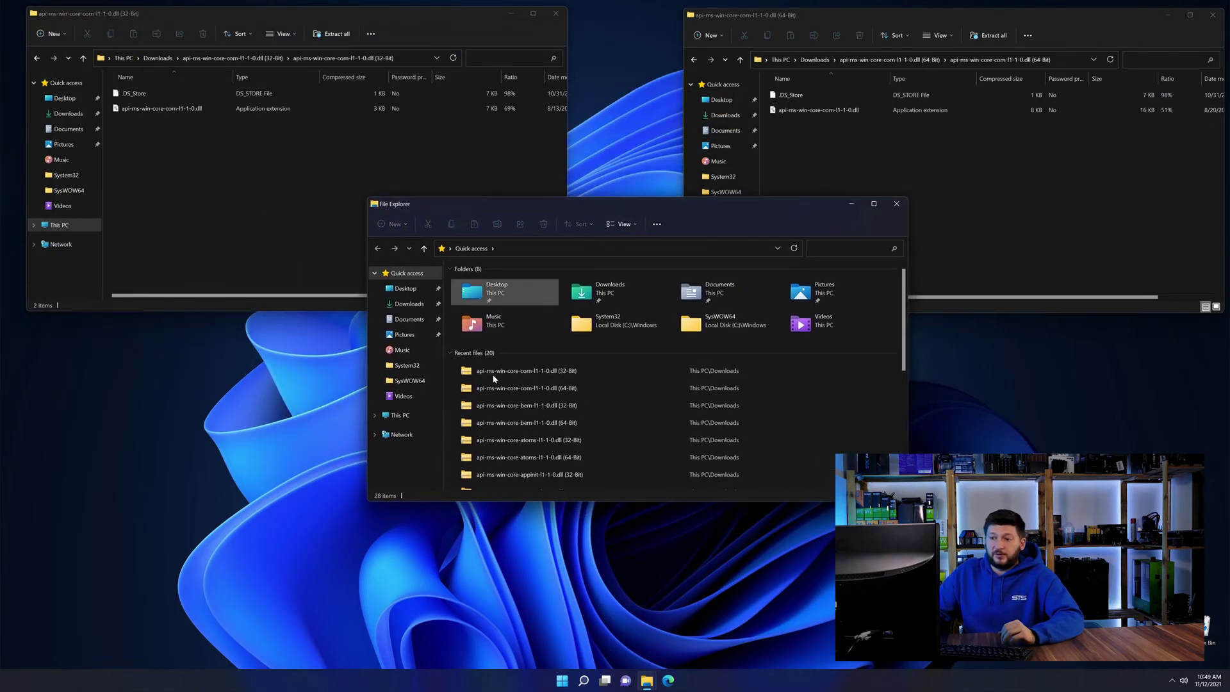
Browse to C:\Windows in the middle window and locate the System32 and SysWOW64 folders.
click(401, 416)
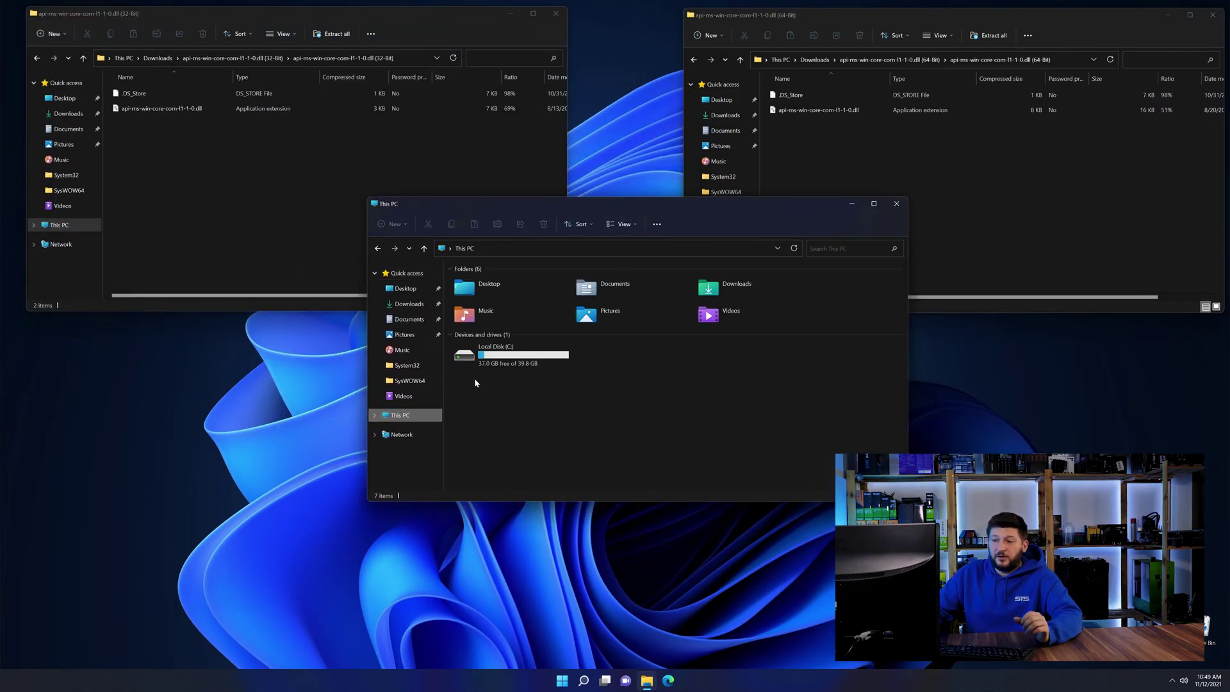
double_click(524, 359)
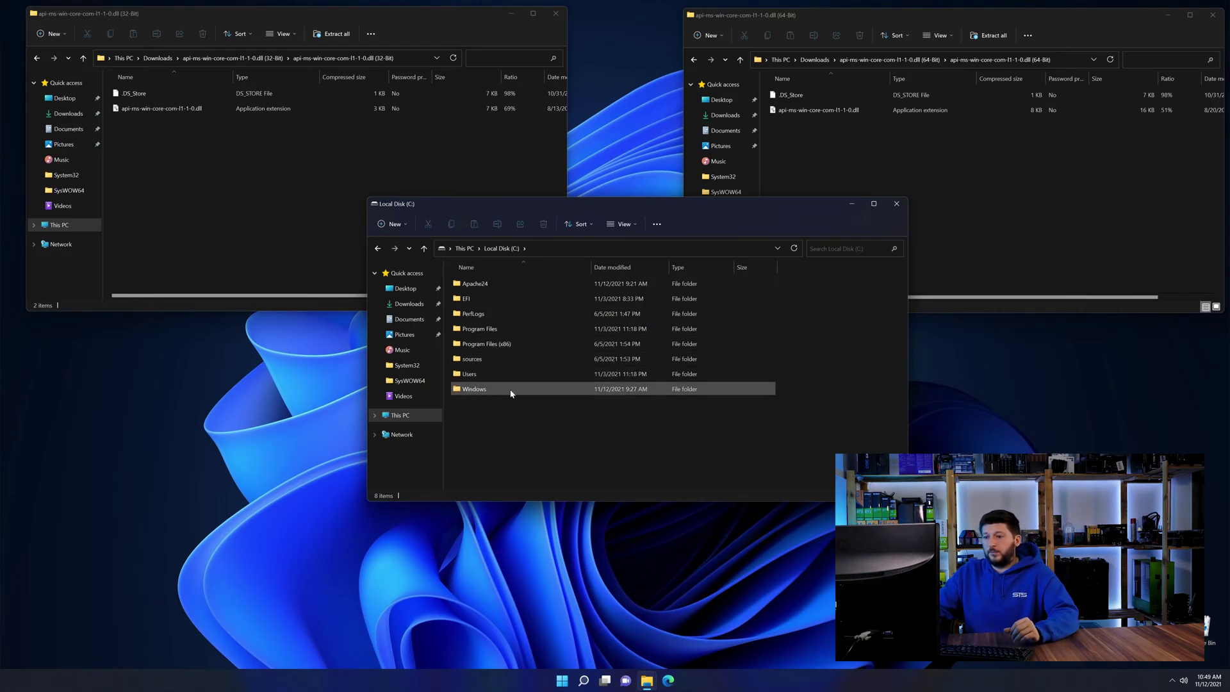
double_click(474, 389)
scroll(510, 378, down, 15)
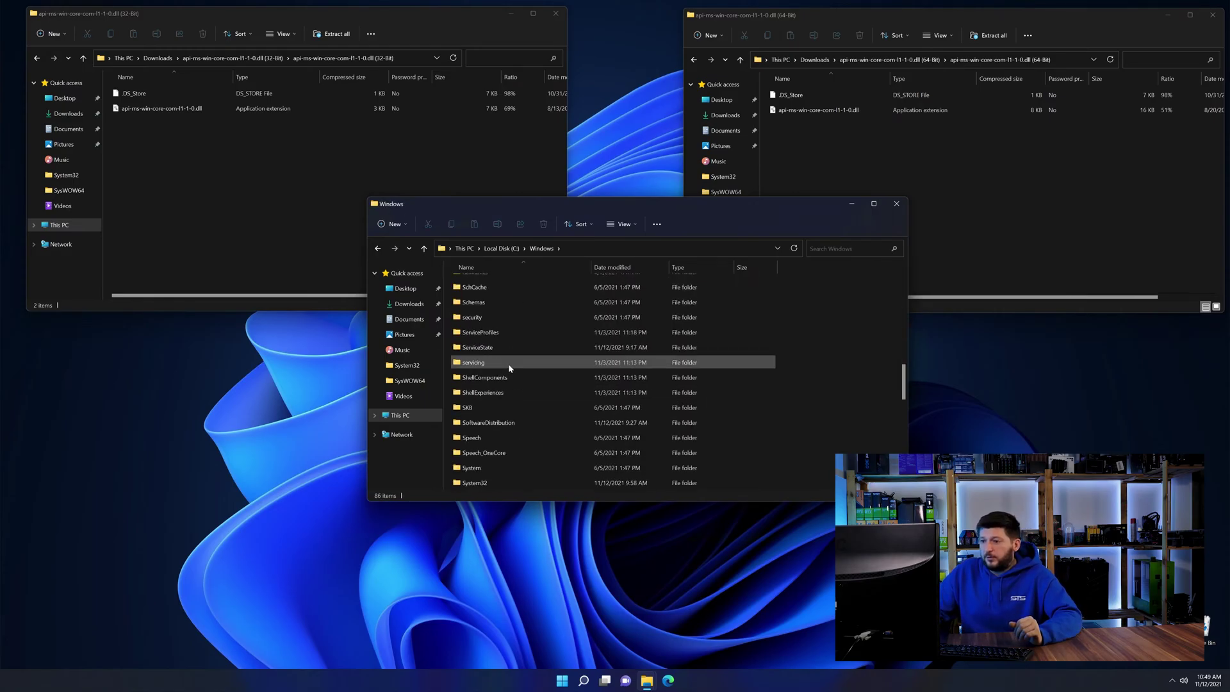
scroll(510, 369, down, 2)
click(498, 392)
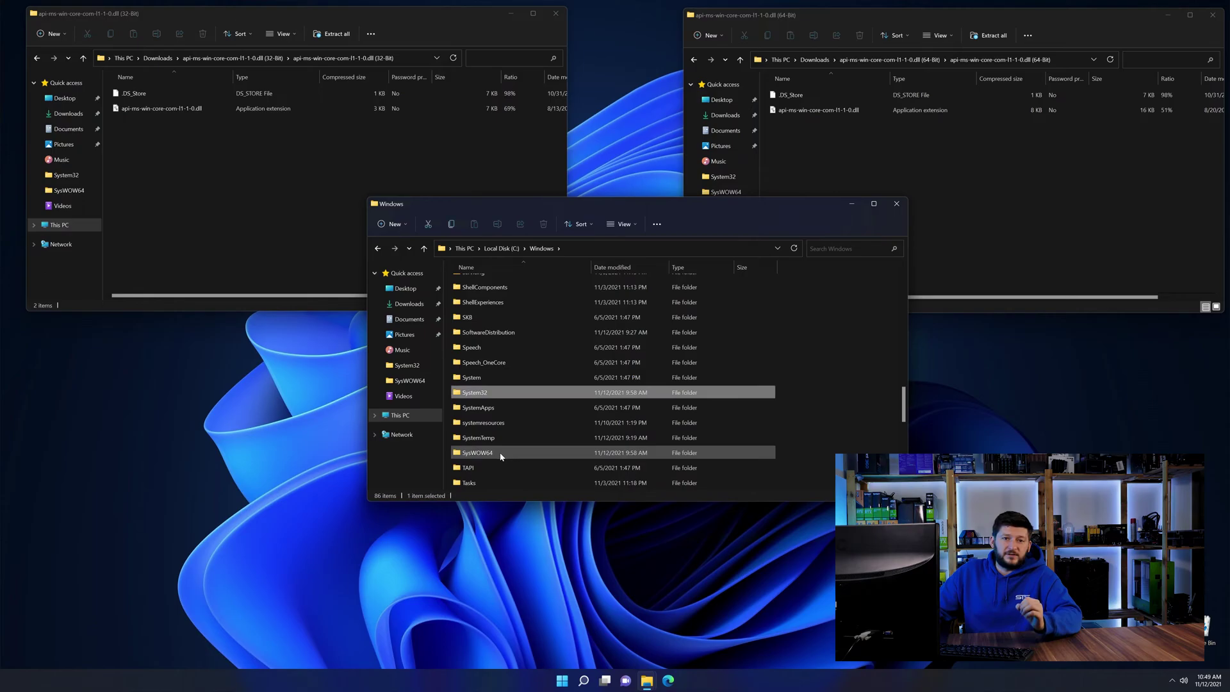
click(501, 456)
click(494, 395)
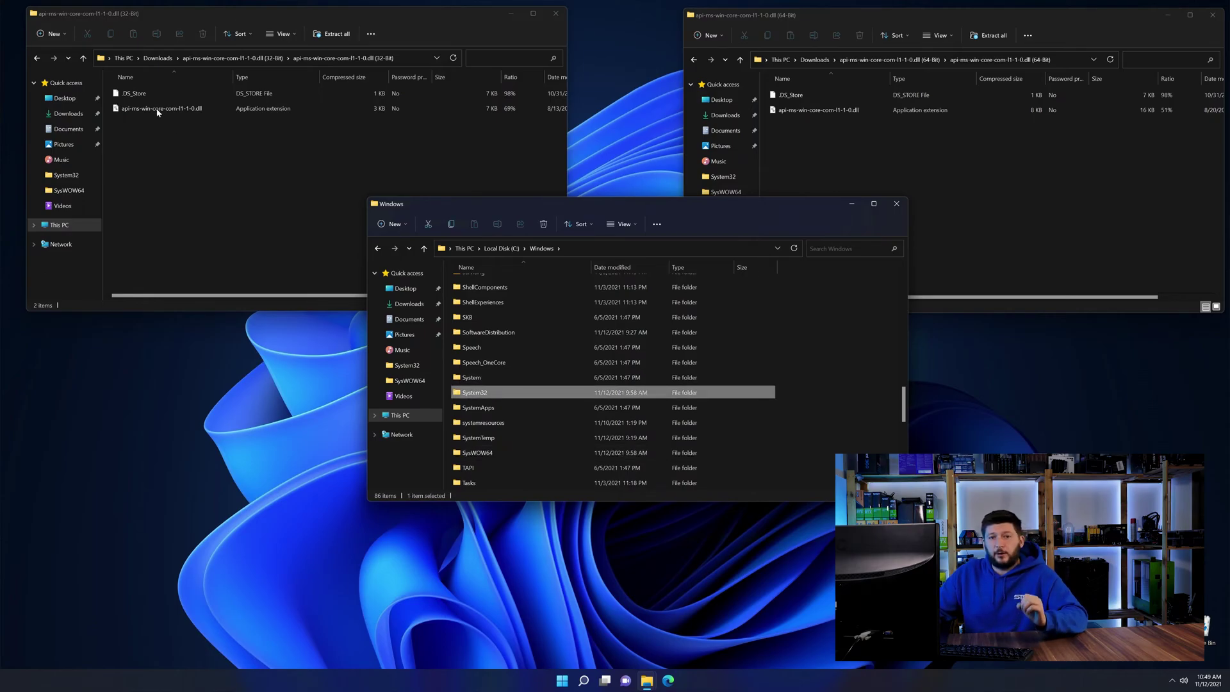
Copy the 32-bit DLL into SysWOW64 and the 64-bit DLL into System32, then close all Explorer windows.
drag(158, 112, 481, 456)
drag(818, 110, 505, 392)
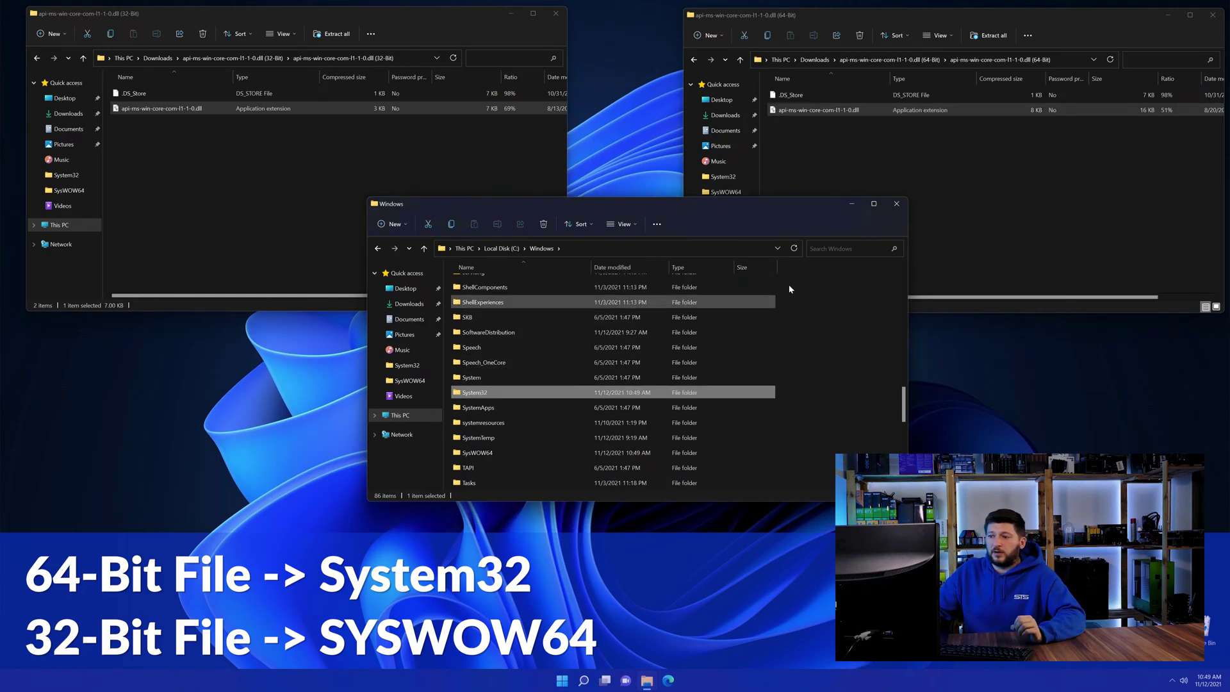
click(897, 203)
click(1214, 14)
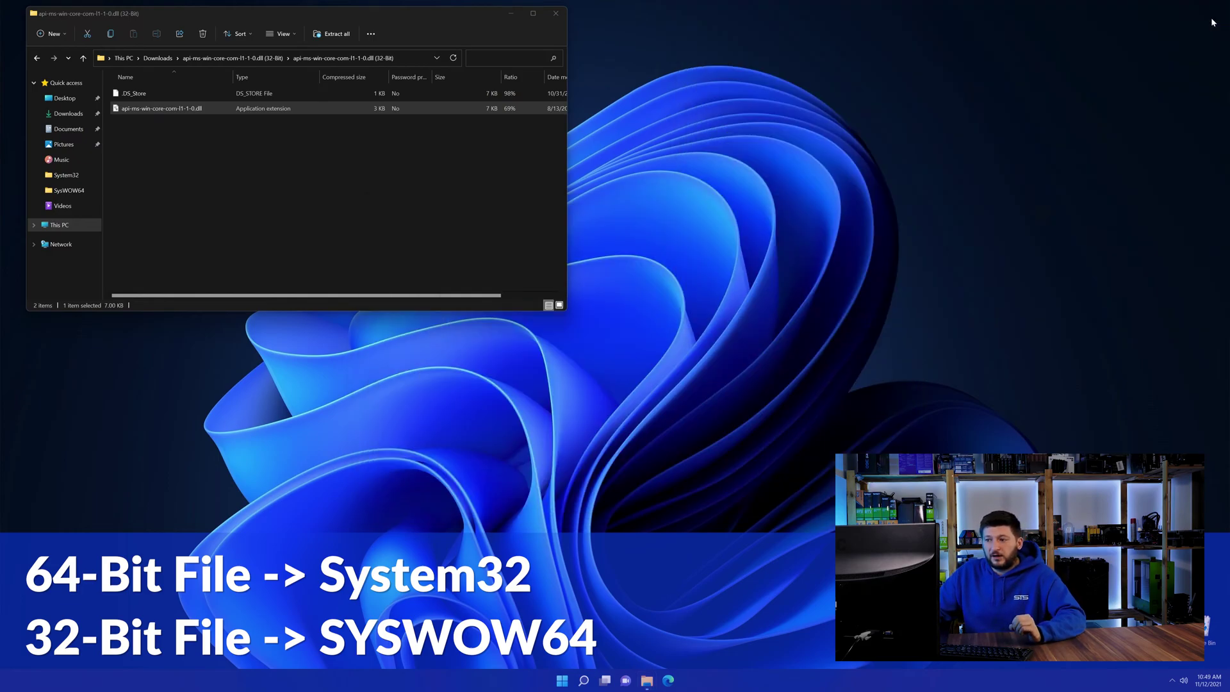
click(554, 13)
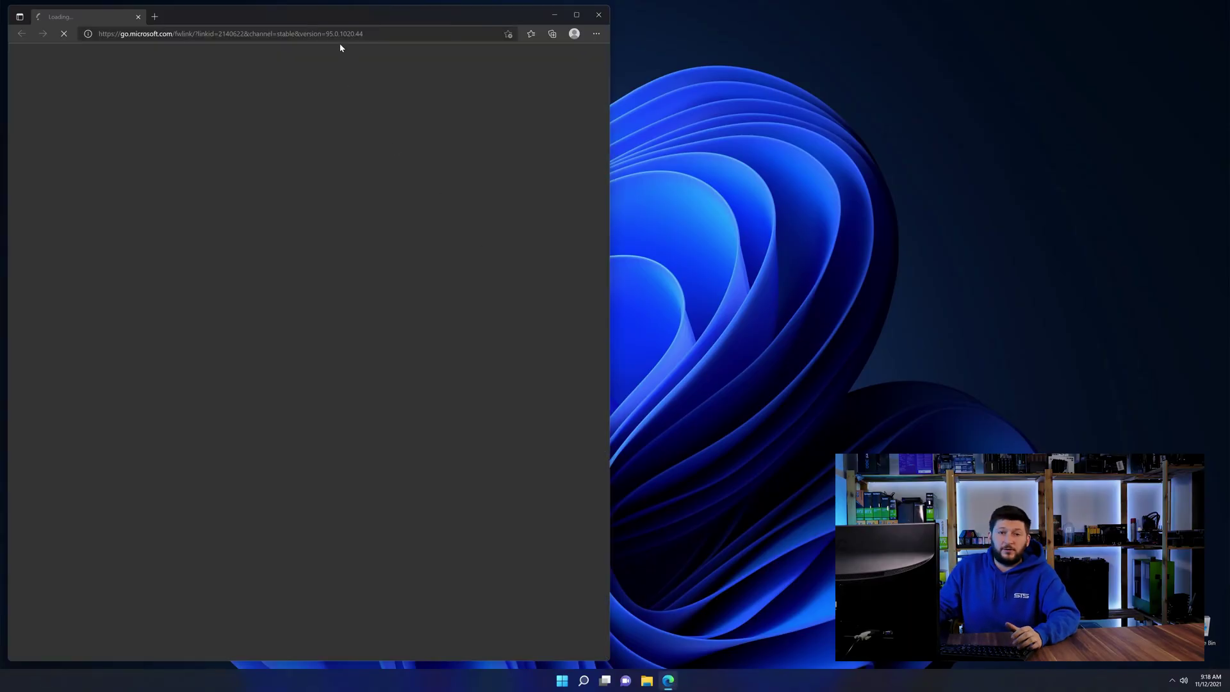
Load the sts-tutorial.com credistributable2019 page in Edge from the pasted address.
click(340, 35)
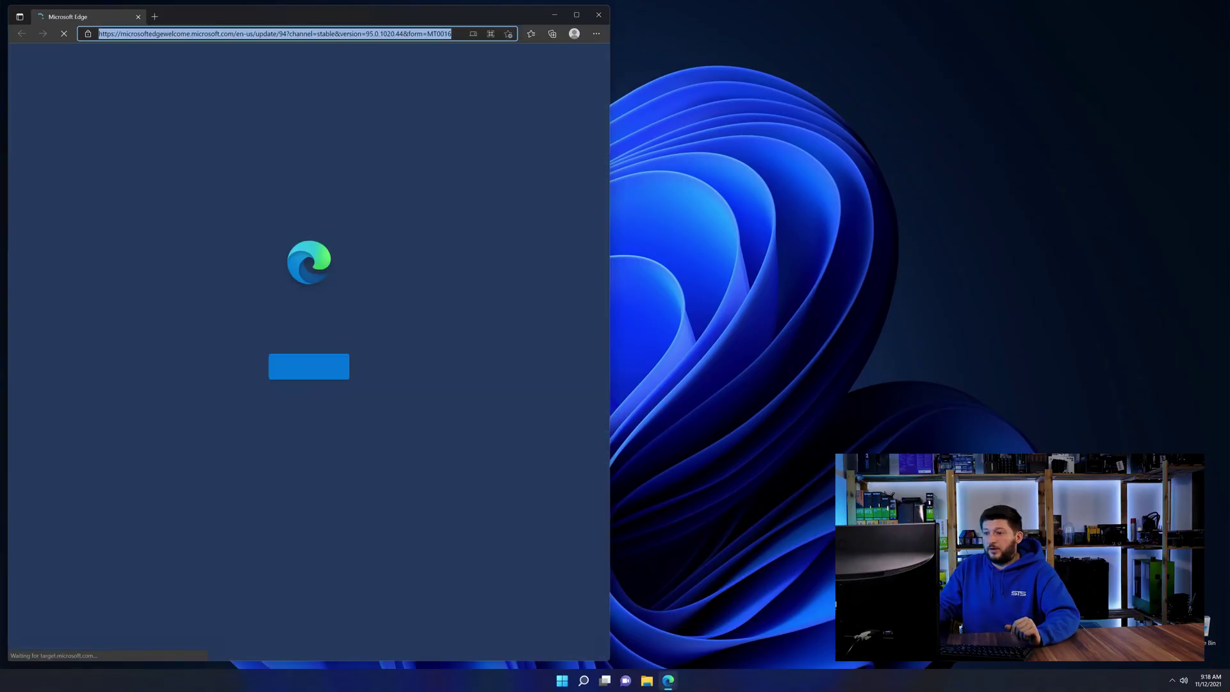
text(https://www.sts-tutorial.com/download/credistributable2019)
key(Return)
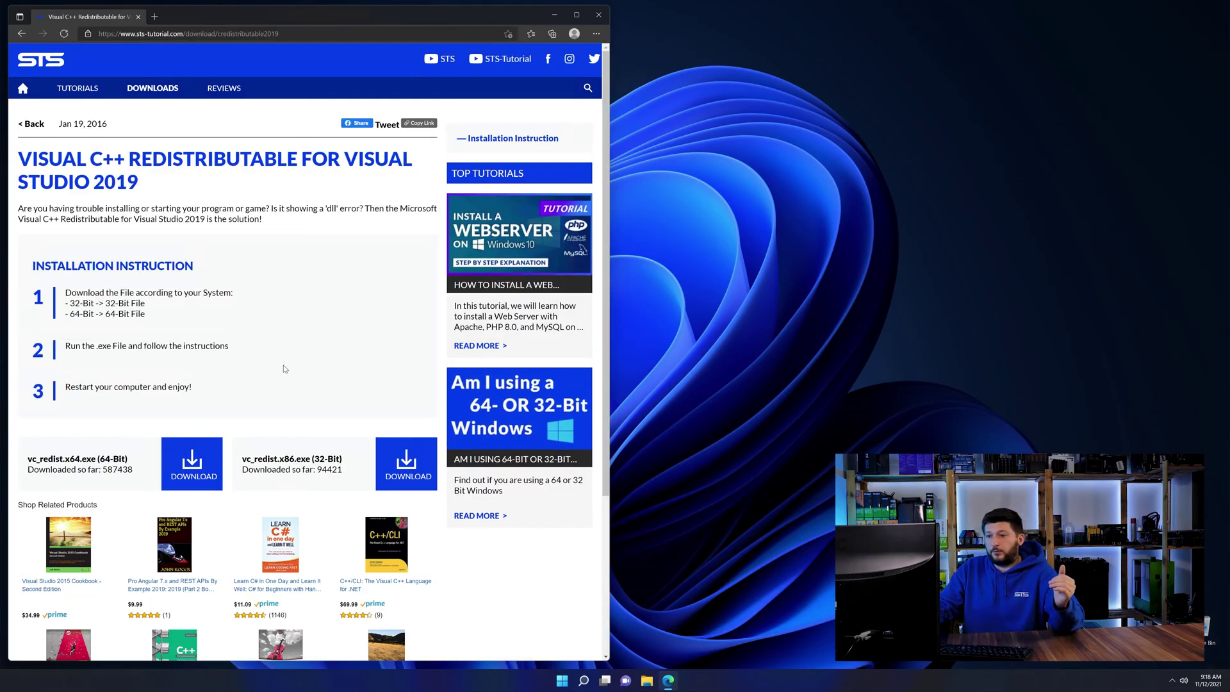
scroll(218, 422, down, 3)
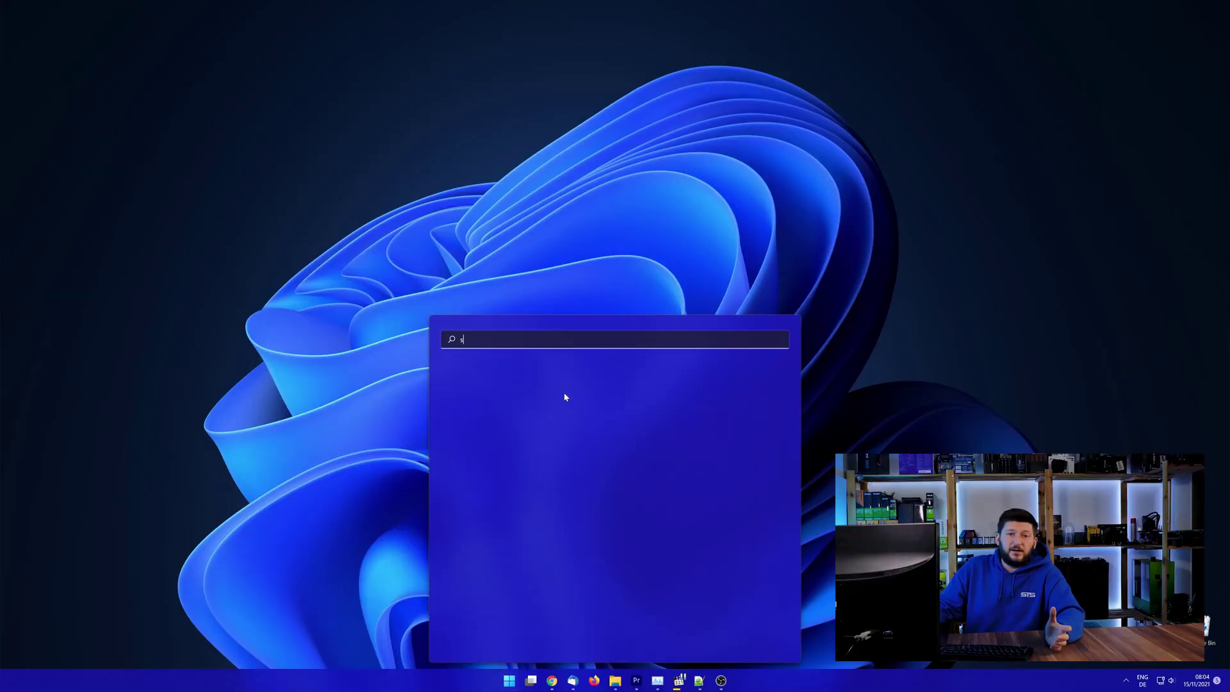
Search 'sy' in Start and open System to check the Windows bit version.
text(system)
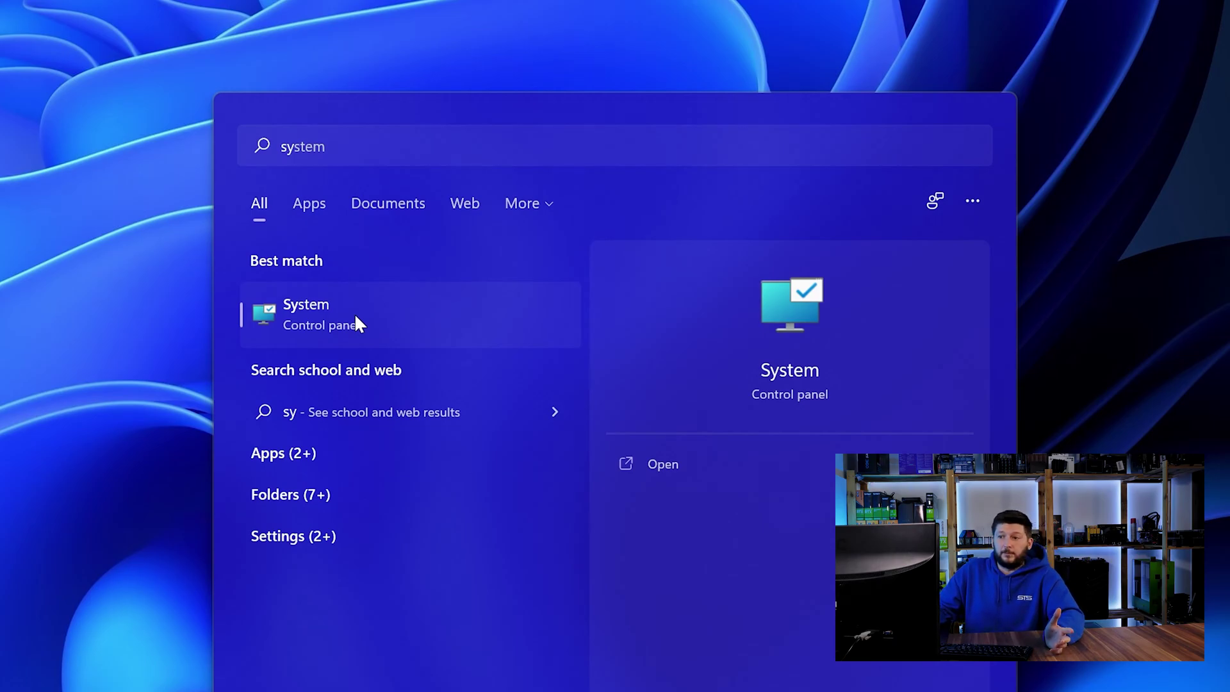
click(356, 317)
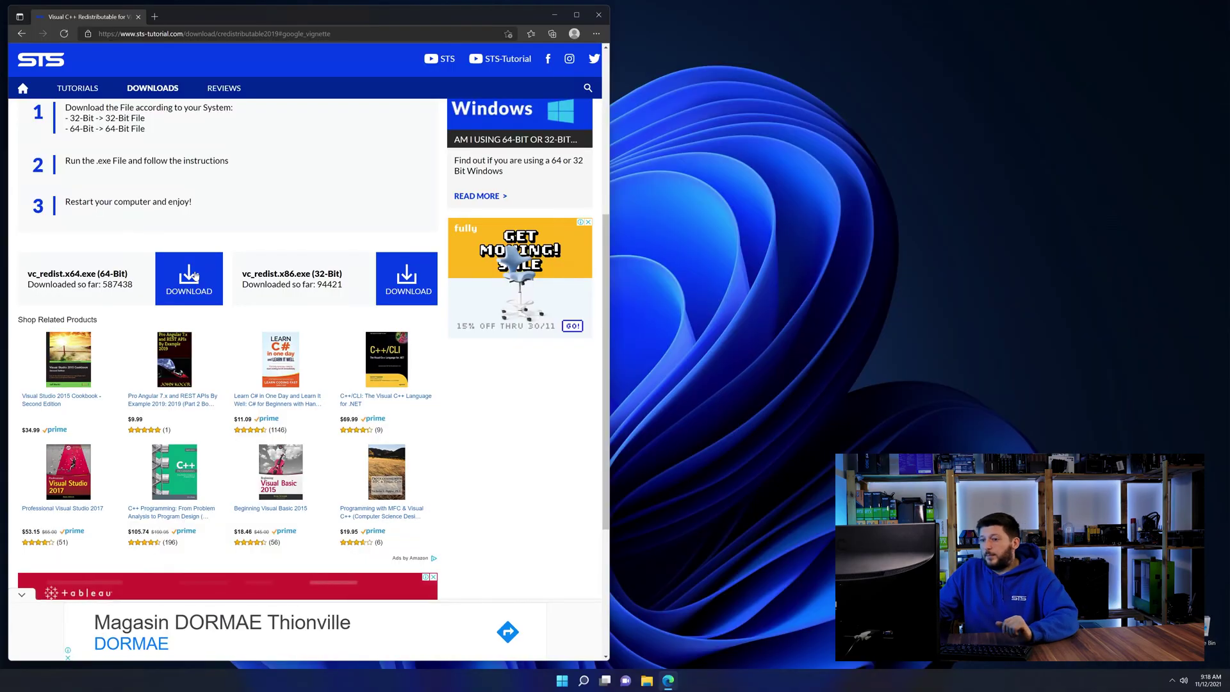
Download vc_redist.x64.exe past the advertisement and run the installer.
click(196, 276)
click(337, 417)
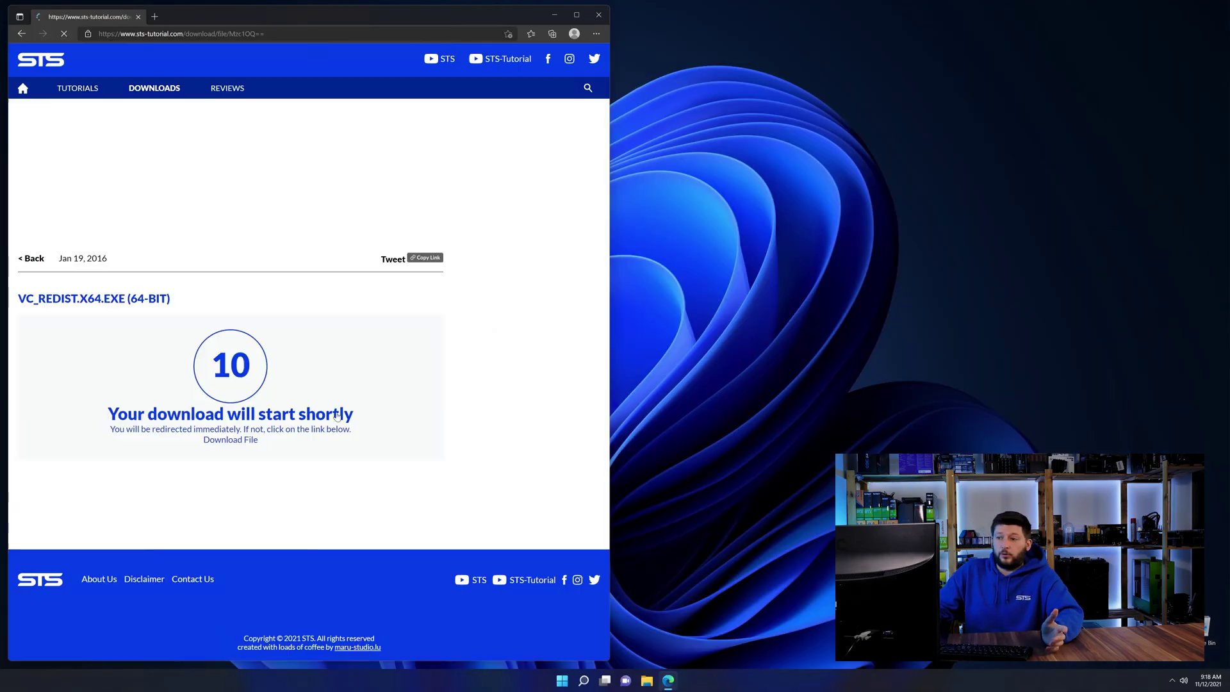
click(239, 441)
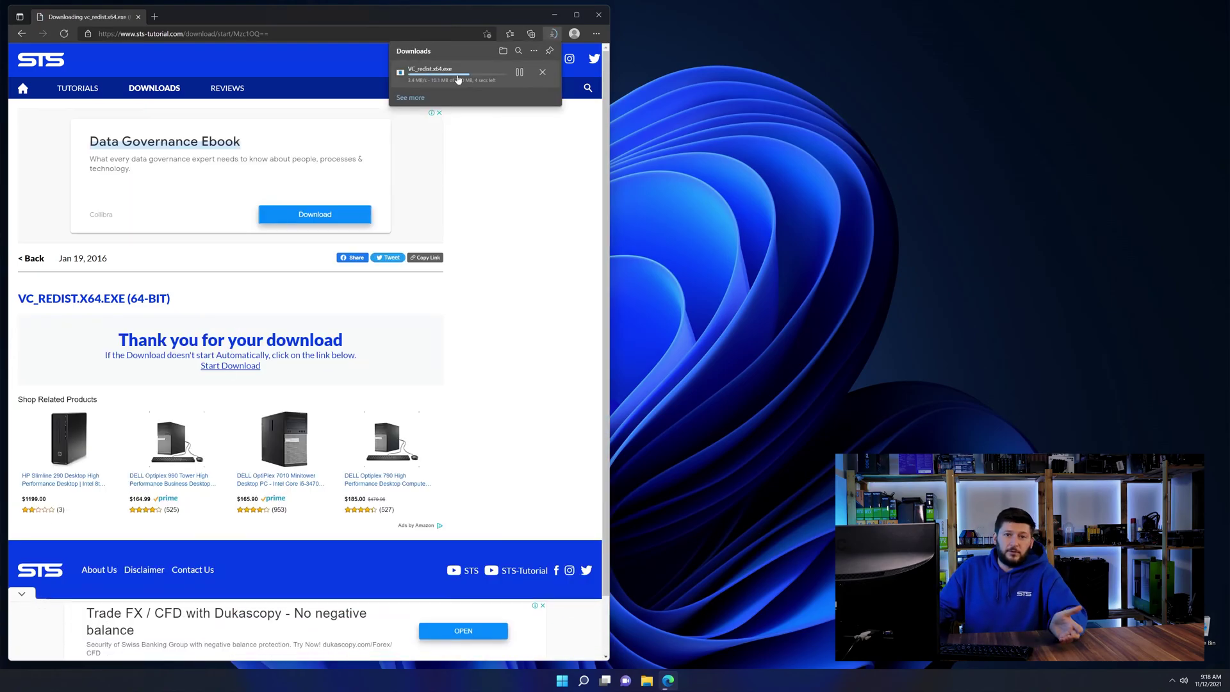
click(459, 74)
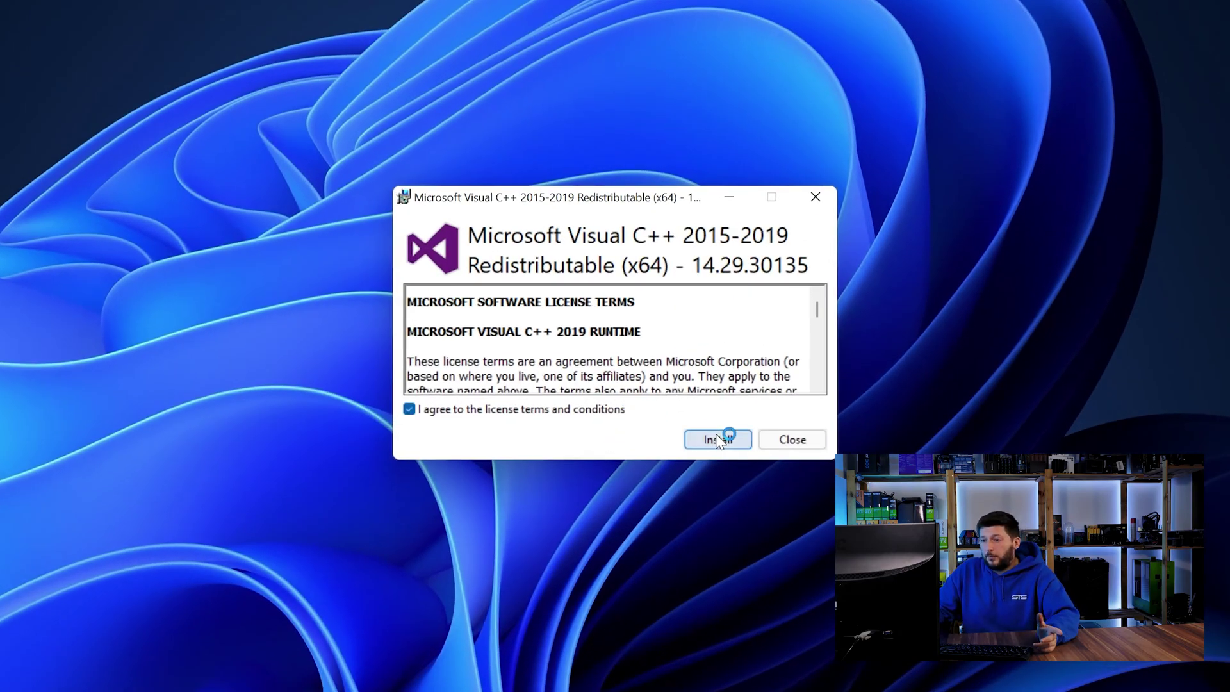
Accept the license terms and install Visual C++ 2015-2019 Redistributable (x64) 14.29.30135.
click(717, 439)
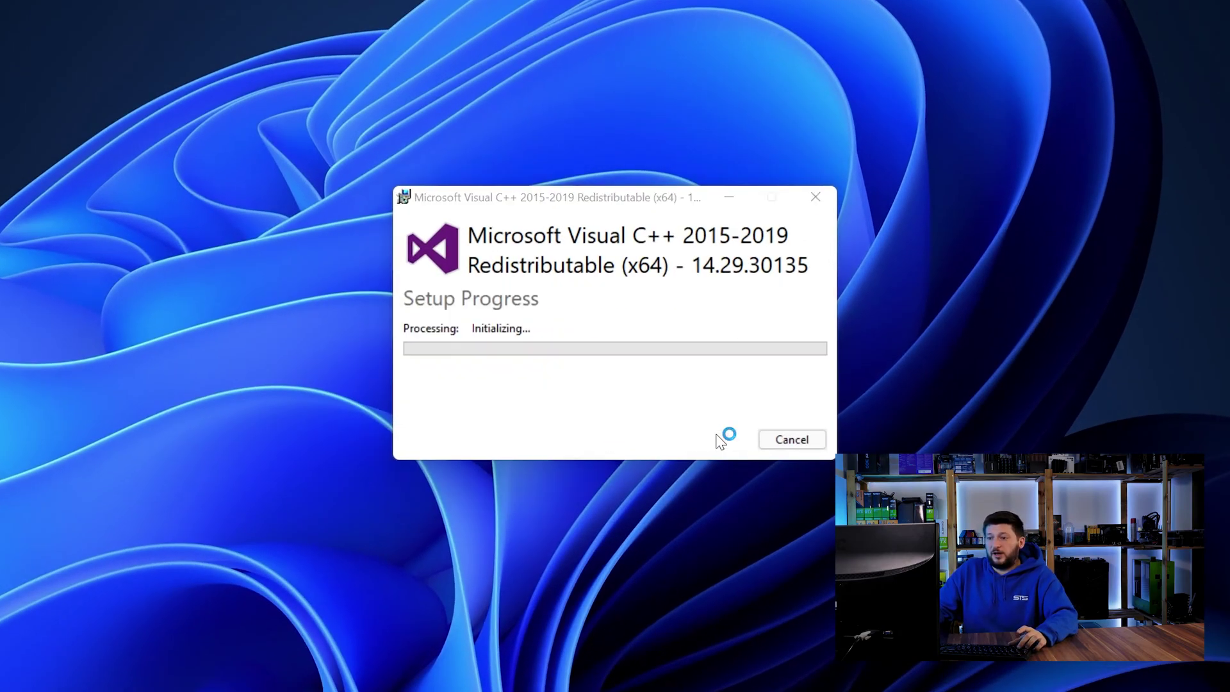